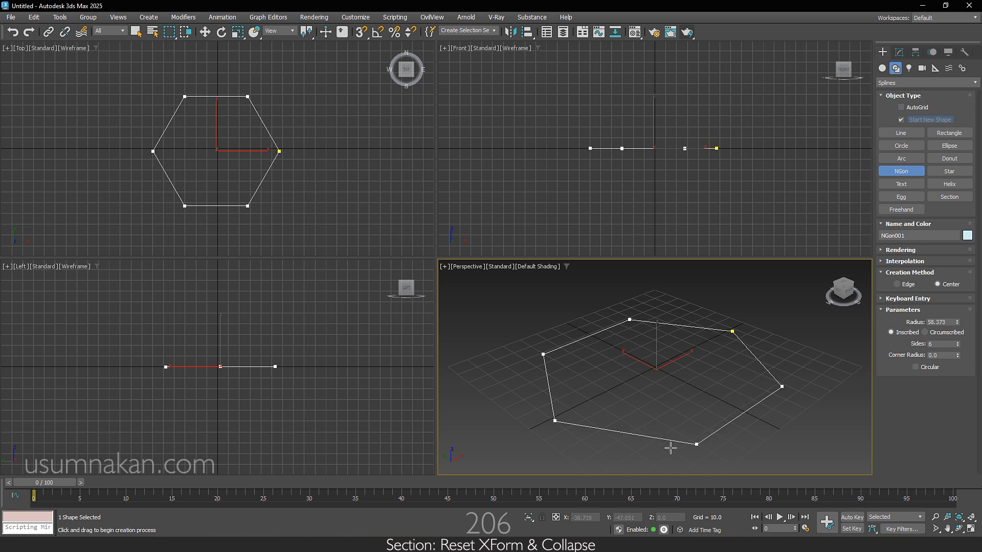
Finish creating the hexagon and clone it in place as an independent copy in the maximized Perspective view
key(w)
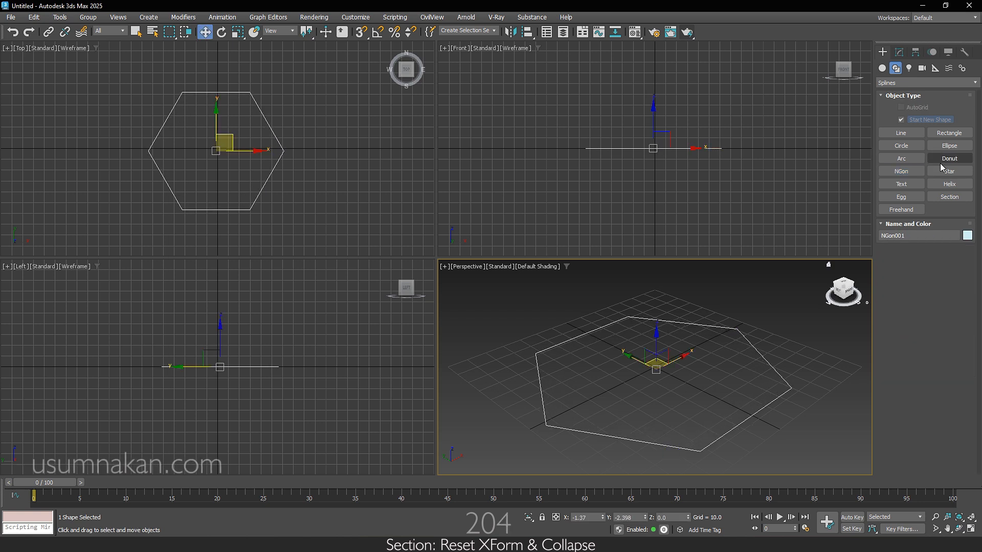
click(970, 529)
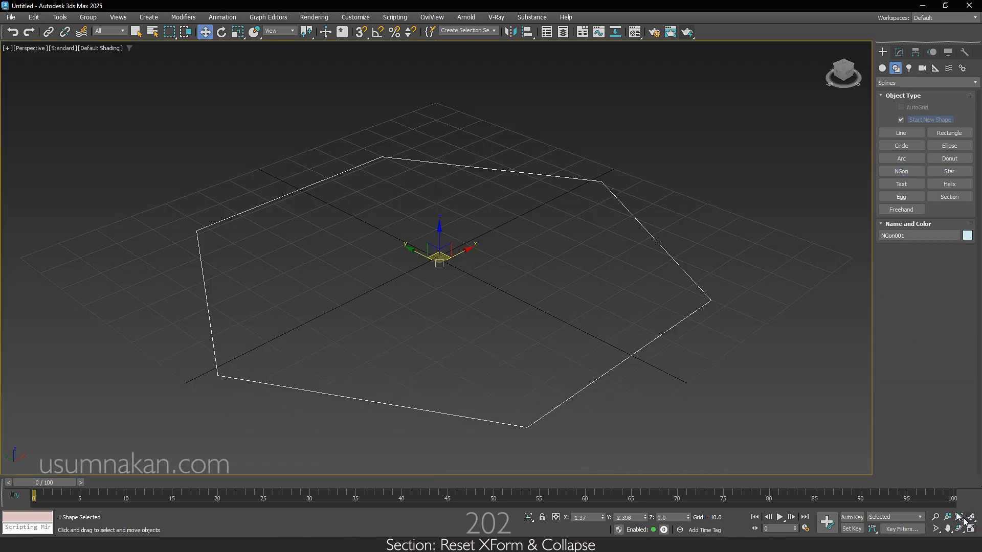
key(ctrl+v)
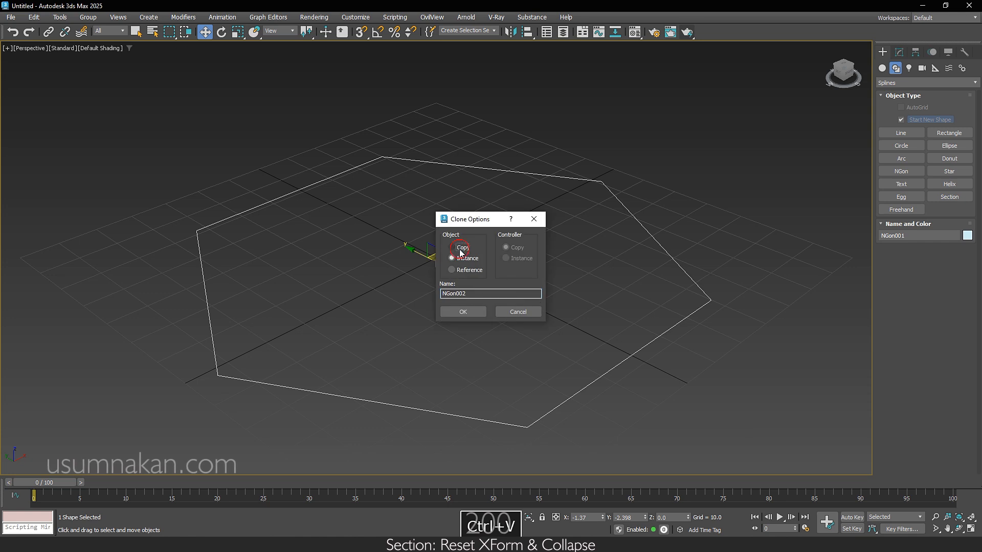
click(462, 248)
click(463, 311)
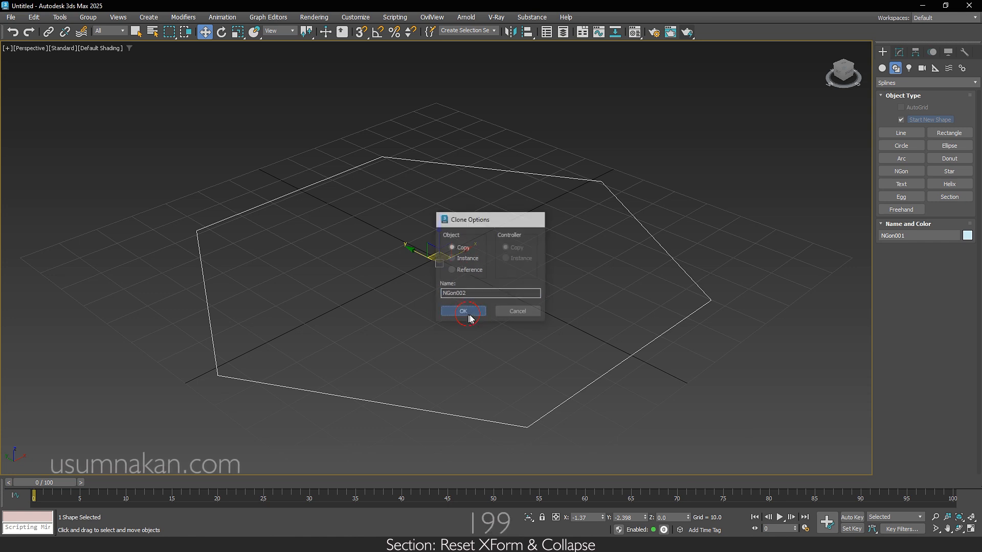
Make the copied NGon circular and reduce its radius to about 32.5
click(899, 52)
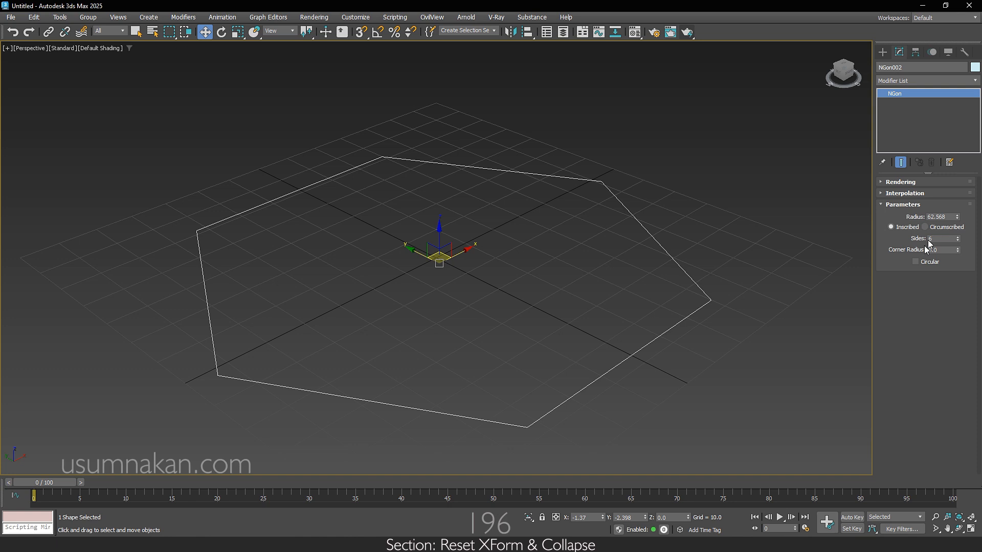
click(916, 262)
drag(957, 217, 959, 241)
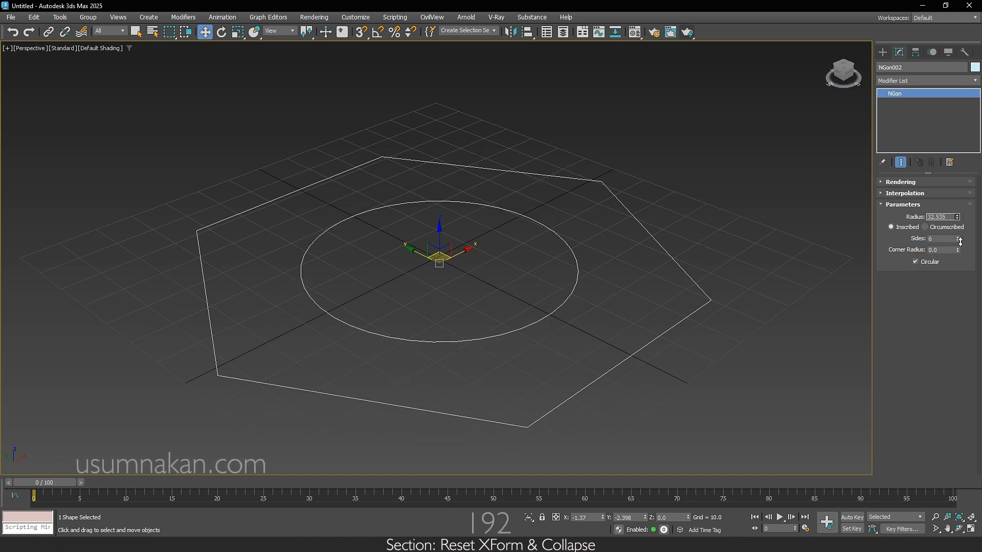
Move the circle to the world centre by setting its X and Y position to 0
scroll(711, 352, down, 2)
scroll(696, 350, down, 2)
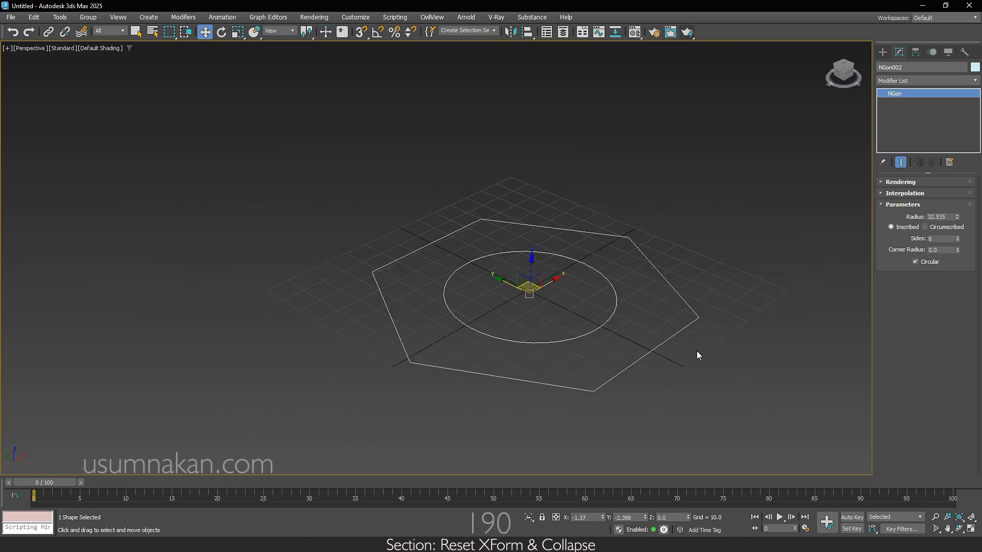
right_click(603, 518)
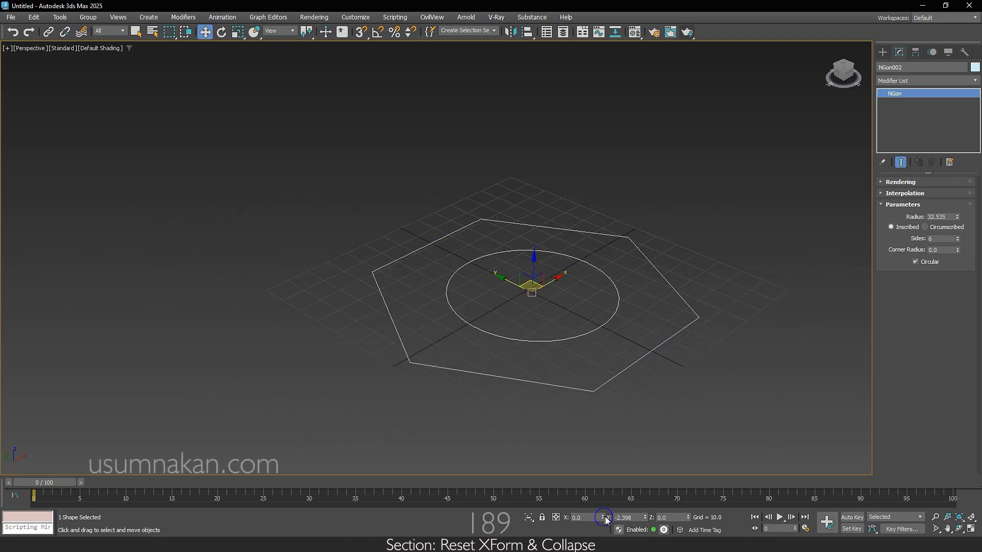
right_click(645, 518)
key(ctrl+z)
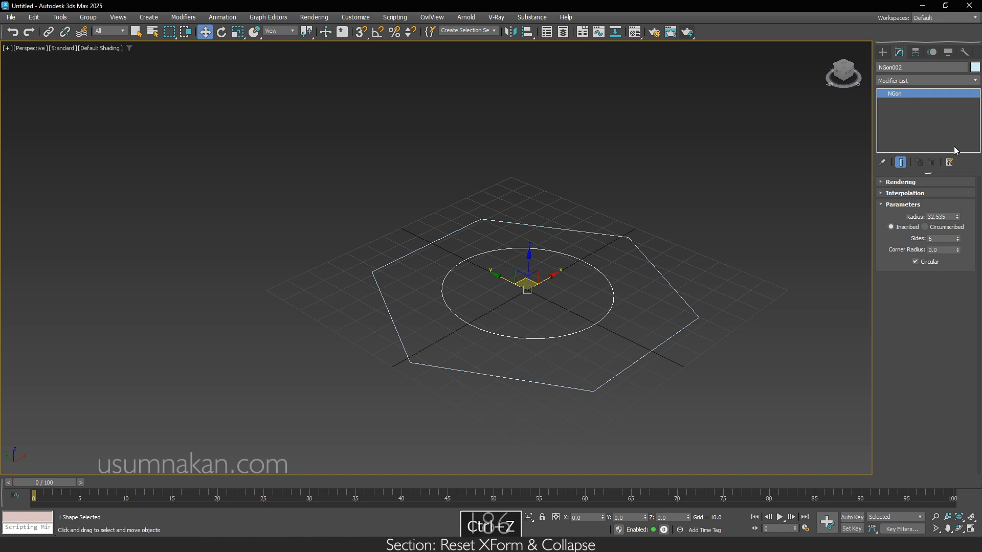
Convert the hexagon to an Editable Spline and attach the inner circle to it
right_click(908, 95)
click(926, 159)
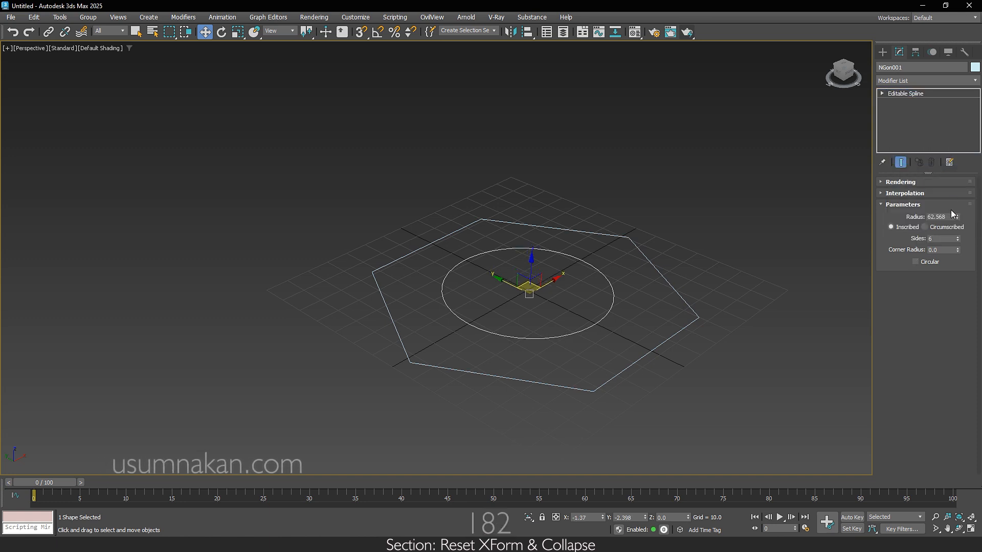
click(901, 182)
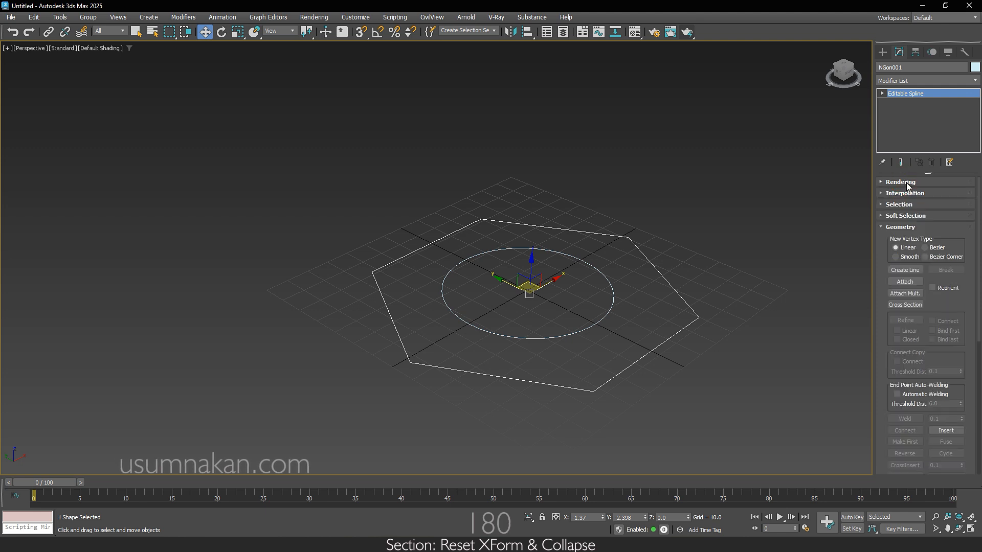
click(904, 281)
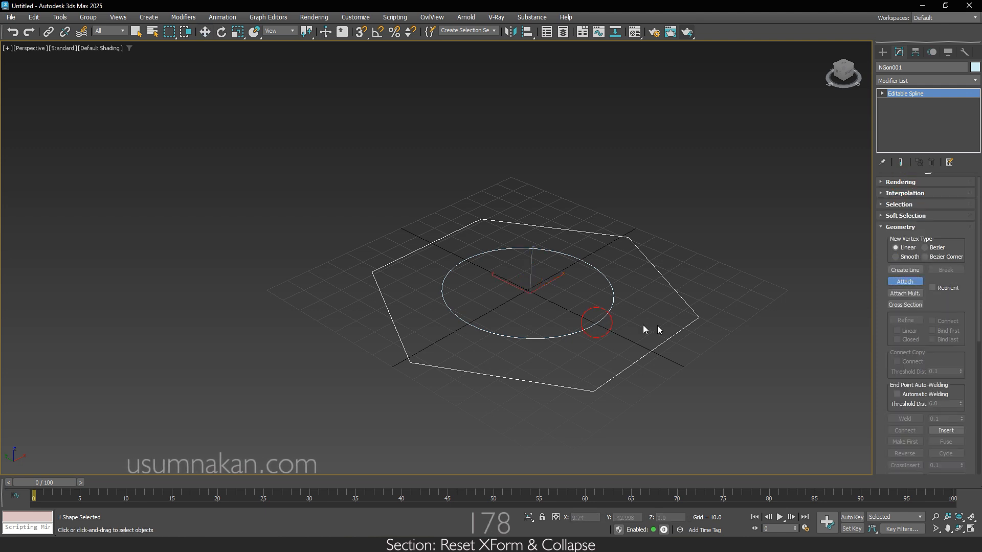
key(w)
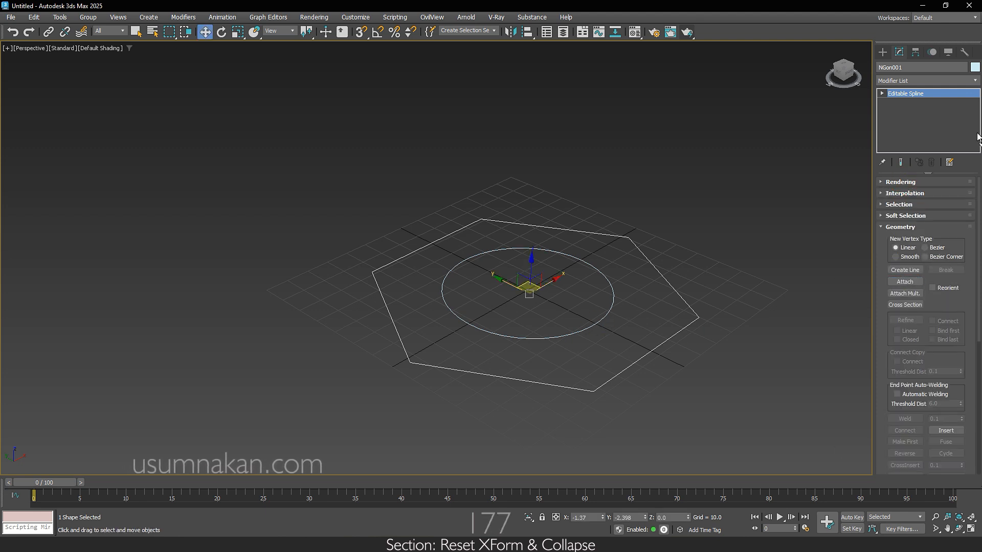
Apply an Extrude modifier to the combined hexagon and circle spline with an amount of 88.5
click(920, 80)
text(e)
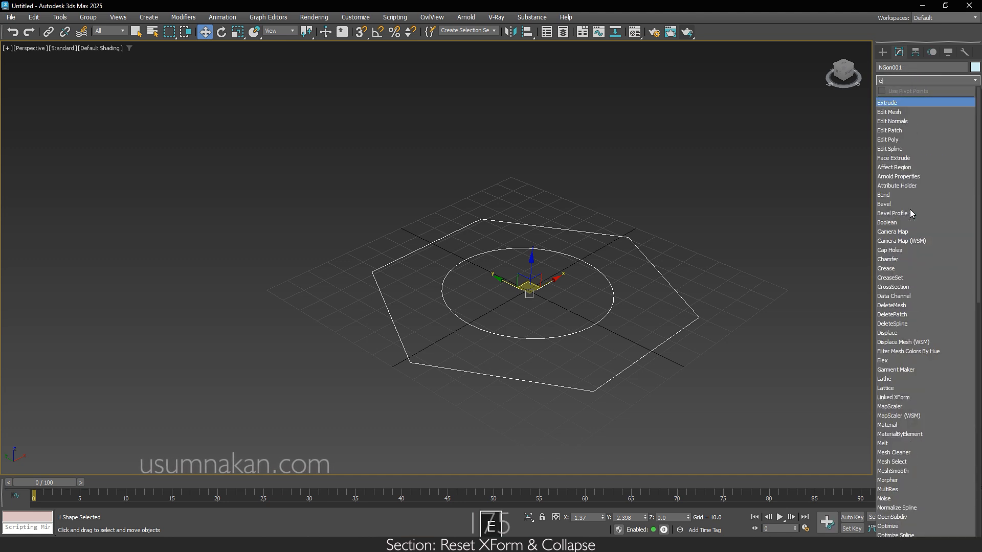
click(899, 104)
drag(953, 193, 946, 111)
scroll(713, 284, down, 3)
middle_drag(716, 313, 642, 324)
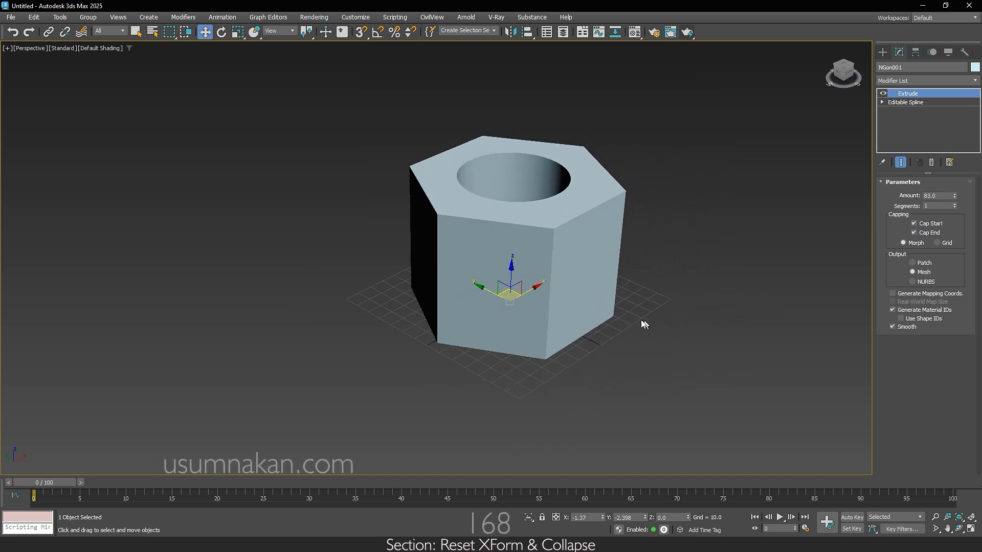
drag(954, 196, 951, 189)
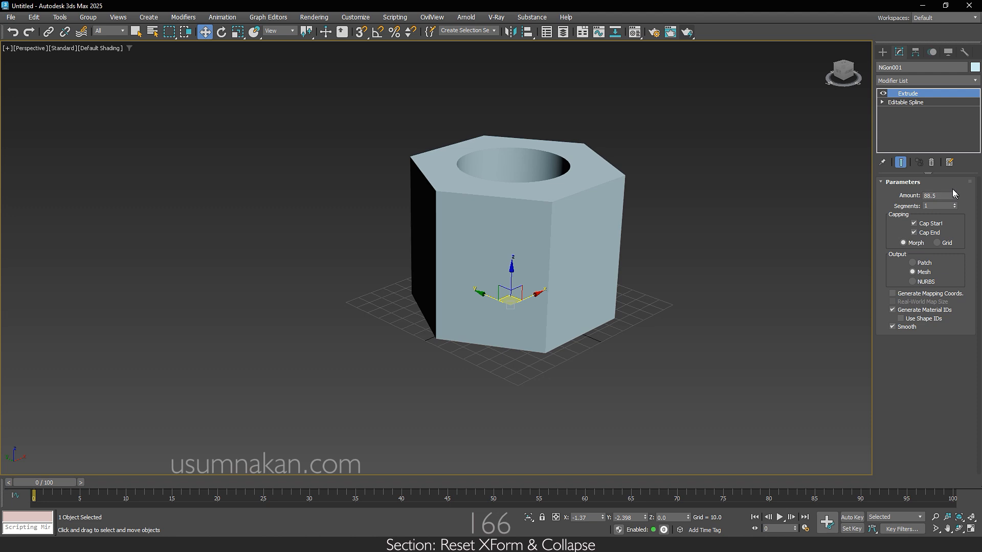
Draw a Section shape across the hexagonal solid and raise it to a height of about 39.4 so it cuts through the body
click(881, 52)
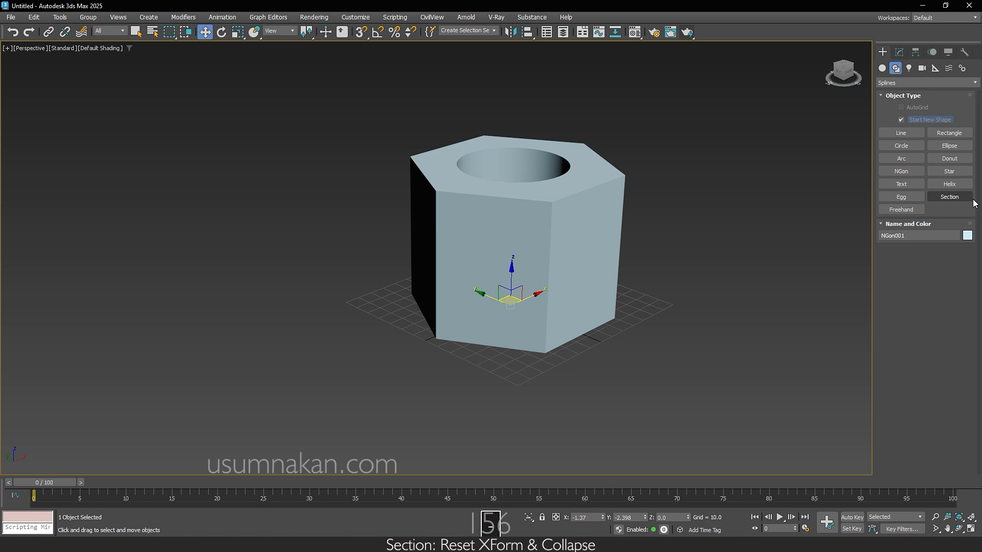
click(967, 199)
drag(544, 316, 571, 391)
right_click(571, 391)
drag(551, 302, 553, 231)
alt+middle_drag(553, 251, 542, 215)
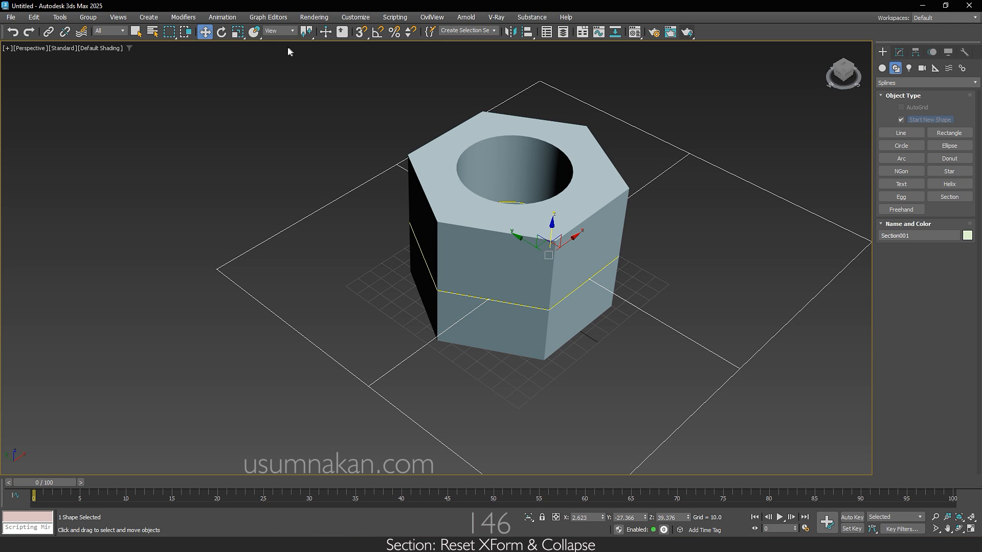
Rotate the section plane about -25.5 degrees around Y and raise it to a height of about 44
click(221, 33)
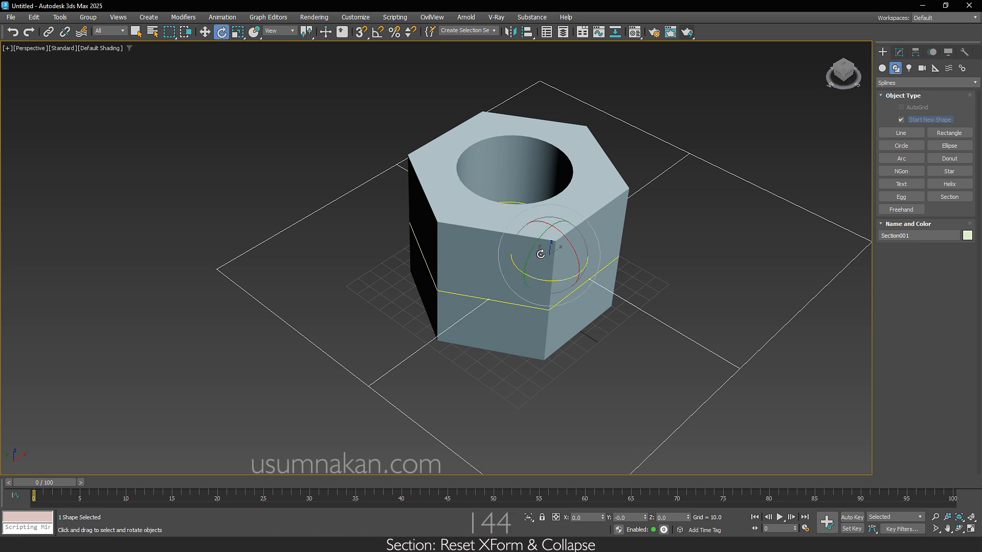
drag(533, 249, 524, 275)
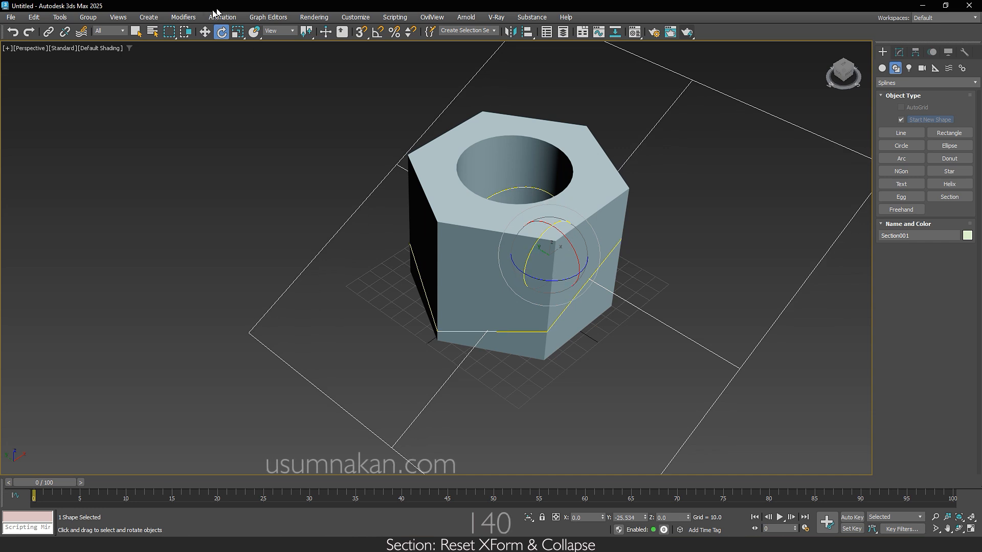
click(205, 35)
alt+middle_drag(307, 215, 455, 291)
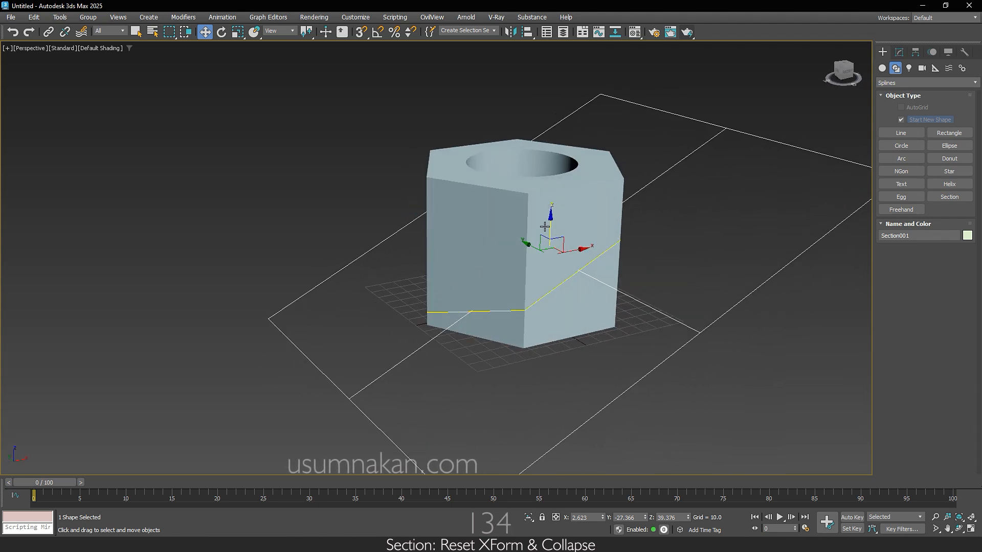
drag(551, 225, 551, 216)
alt+middle_drag(551, 216, 584, 276)
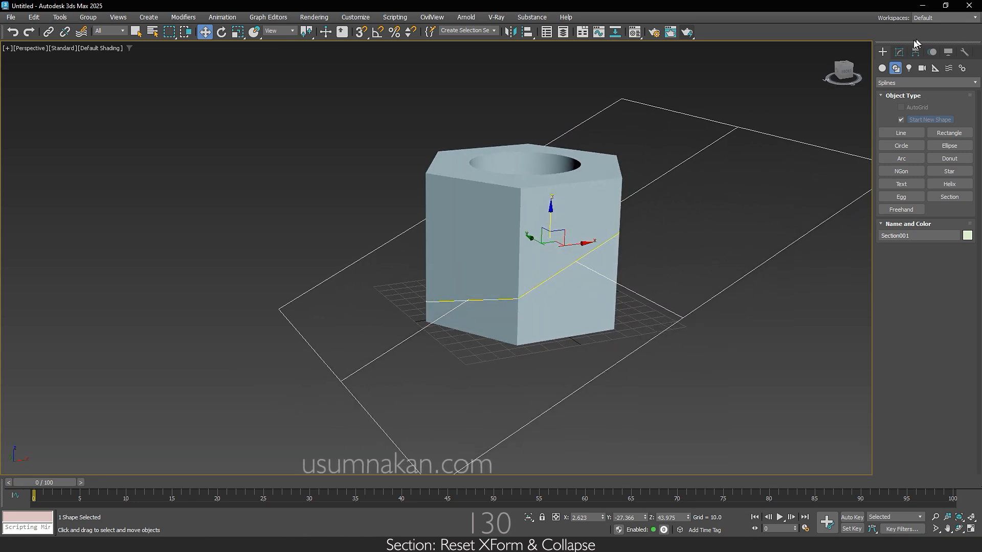
Create a shape from the section cut, keeping the default name, and delete the section plane
click(898, 52)
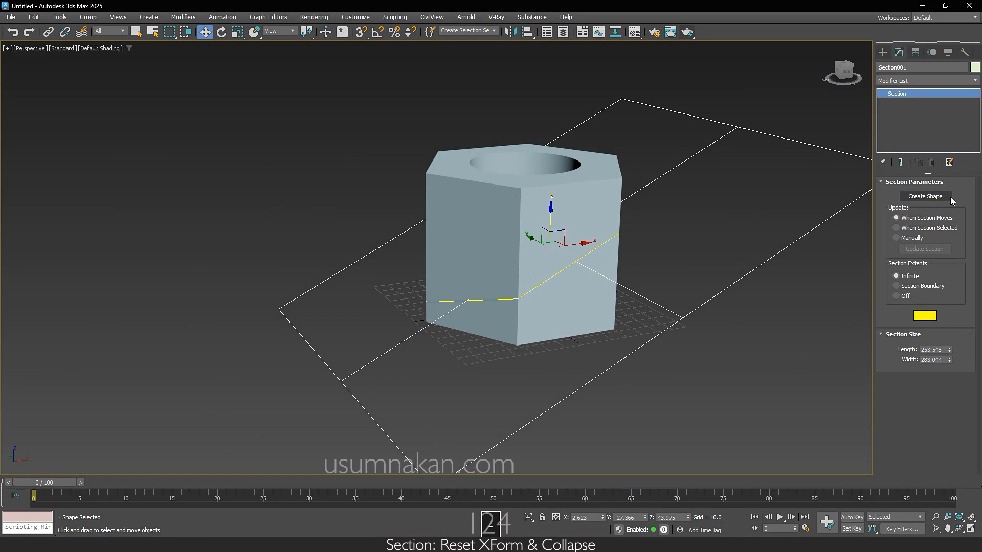
click(950, 201)
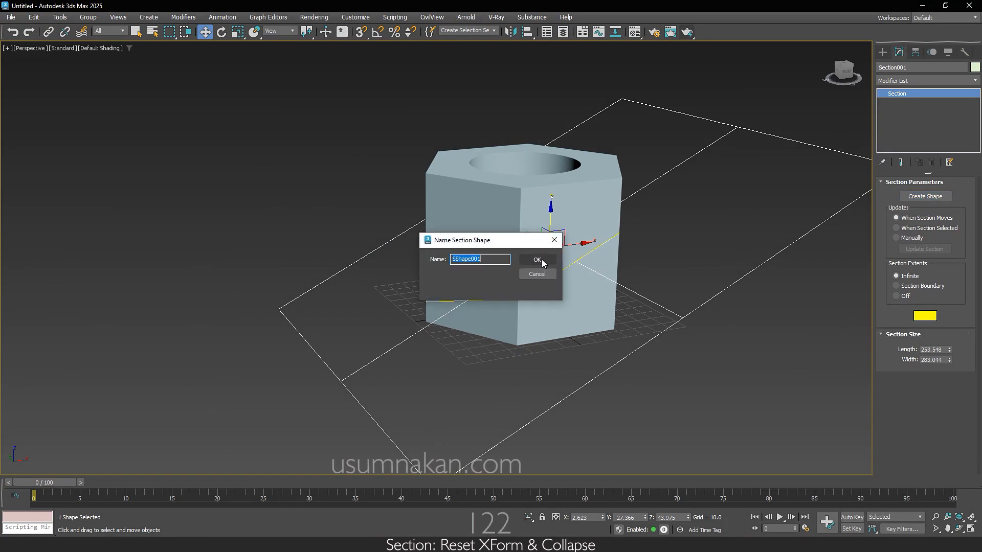
click(536, 260)
click(760, 114)
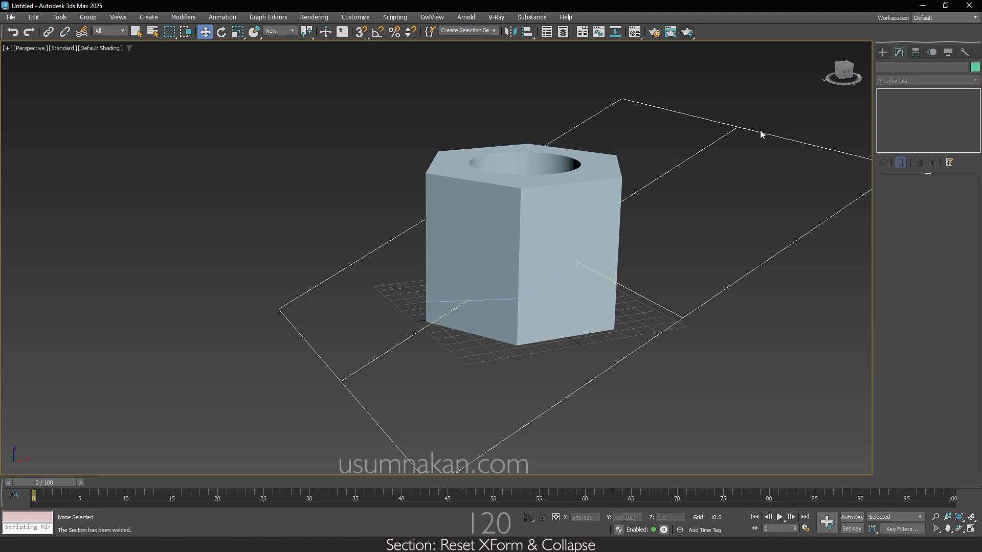
click(759, 132)
key(Delete)
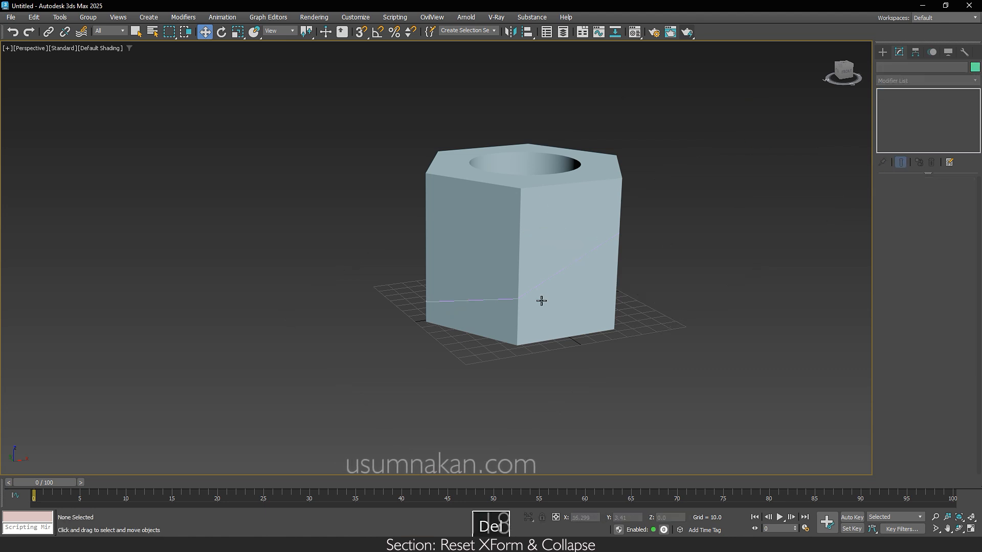
Select the section spline on the solid and change its object colour to magenta
click(528, 292)
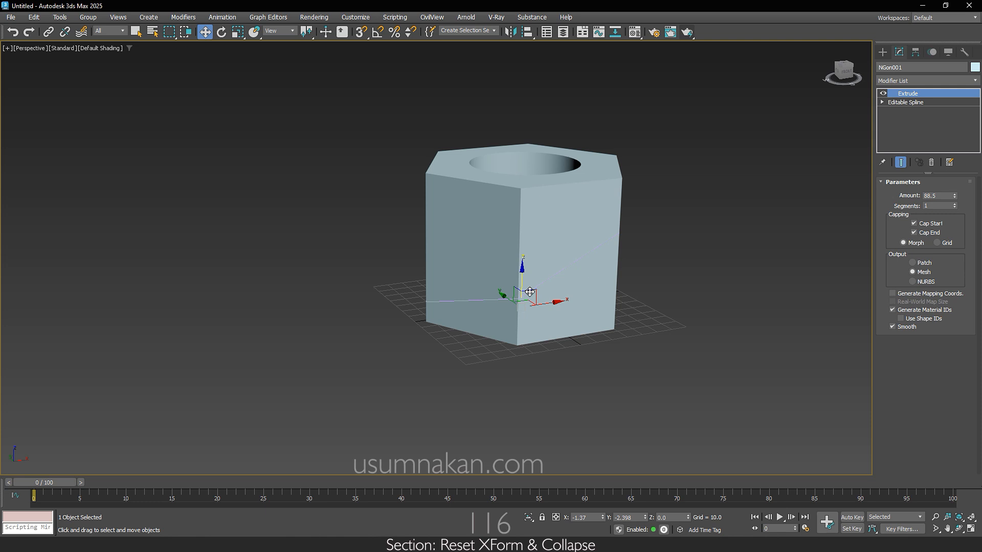
click(528, 294)
alt+middle_drag(576, 363, 600, 394)
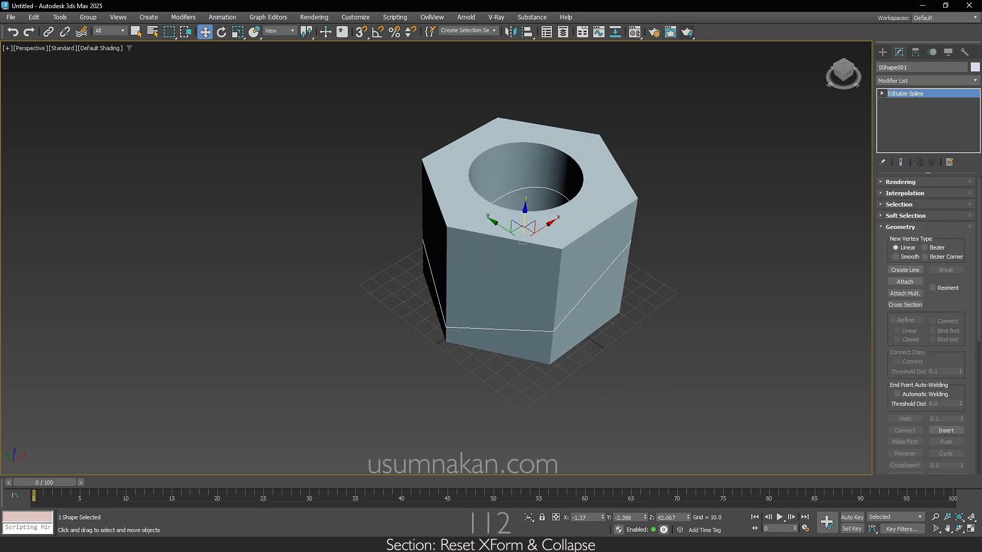
click(974, 68)
click(571, 267)
click(543, 329)
Enable the section spline in the renderer and viewport, and check its cut outline in wireframe display
click(907, 184)
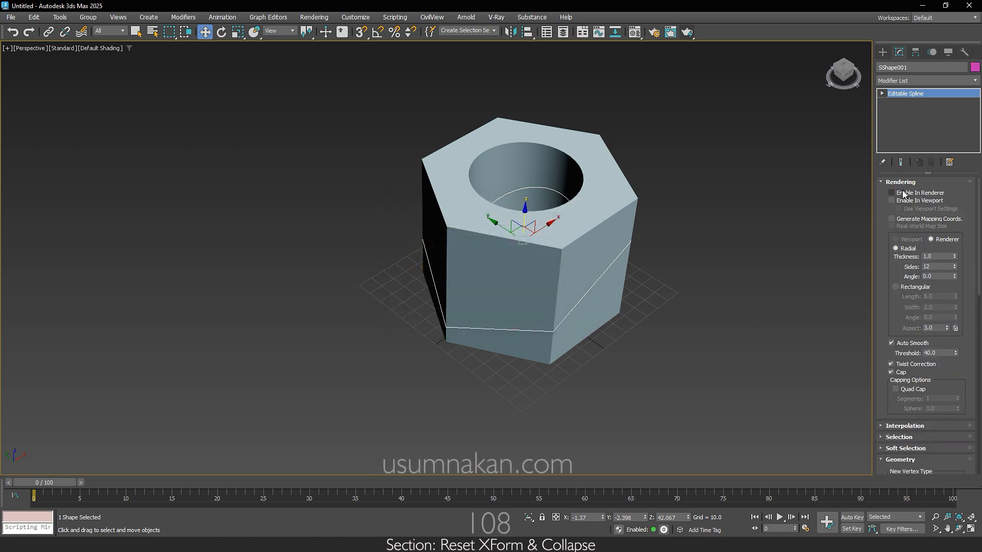
click(902, 204)
alt+middle_drag(637, 314, 600, 316)
key(F3)
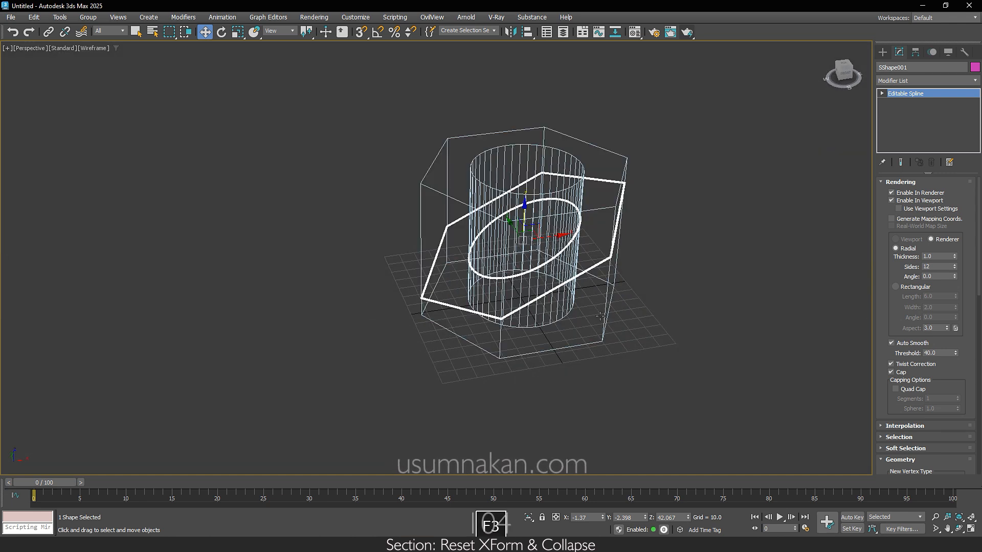
key(F3)
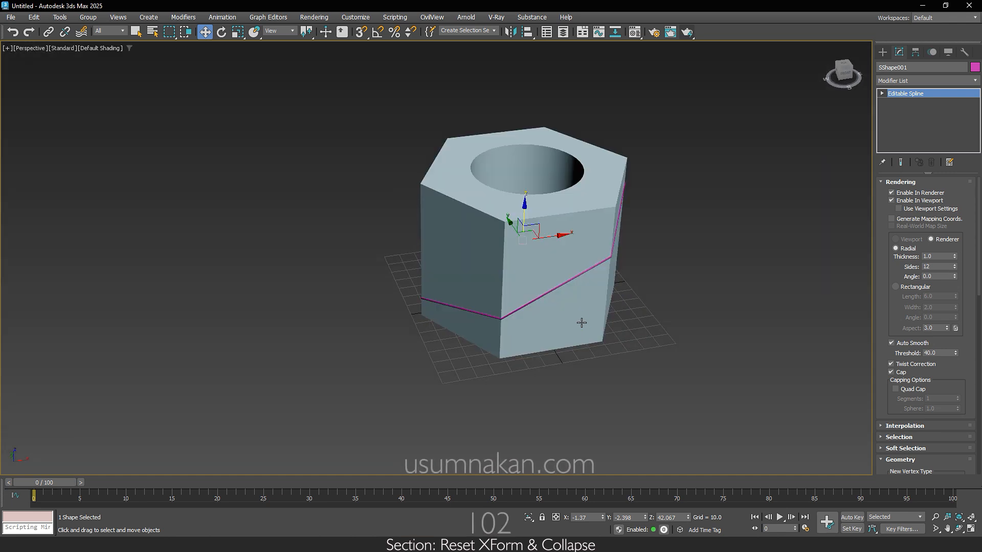
Display the extruded hexagonal solid in see-through mode
click(582, 327)
key(alt+x)
alt+middle_drag(578, 368, 597, 357)
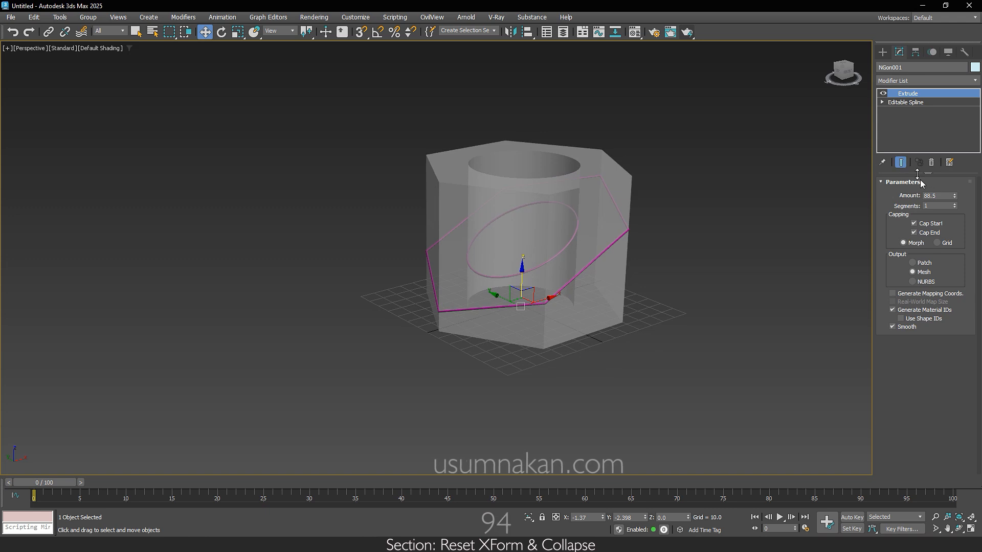
Select the section spline through the see-through solid and turn off its display in the renderer and viewport
click(673, 232)
click(619, 238)
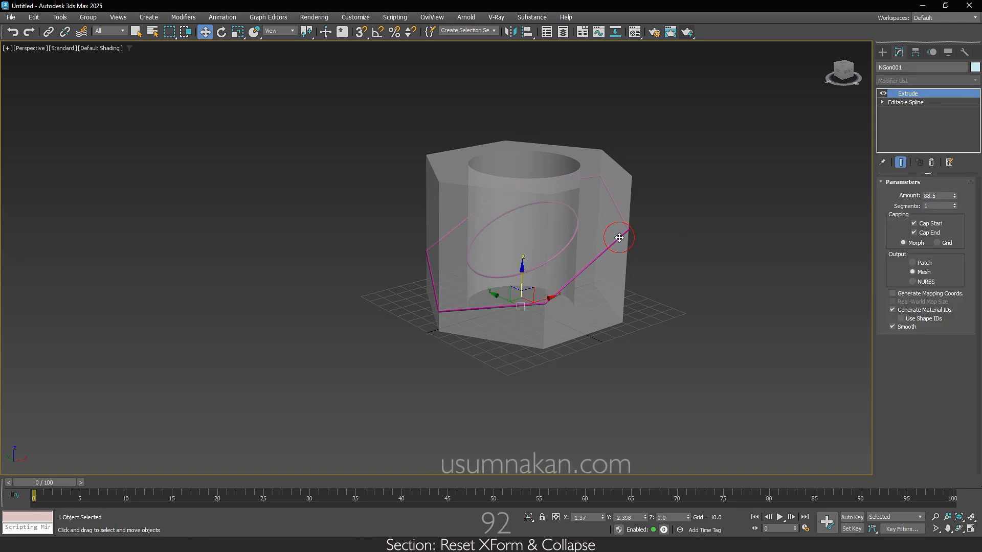
click(619, 237)
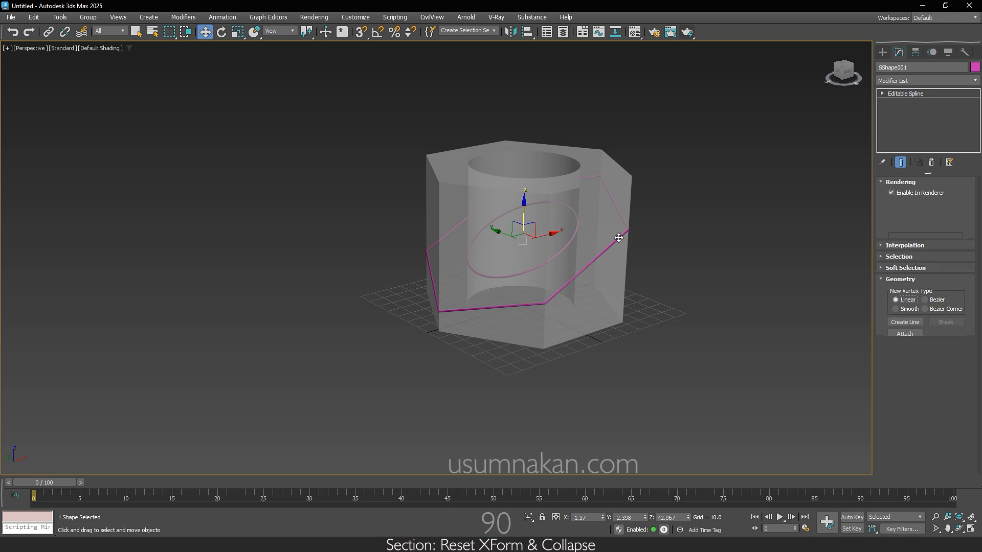
click(902, 200)
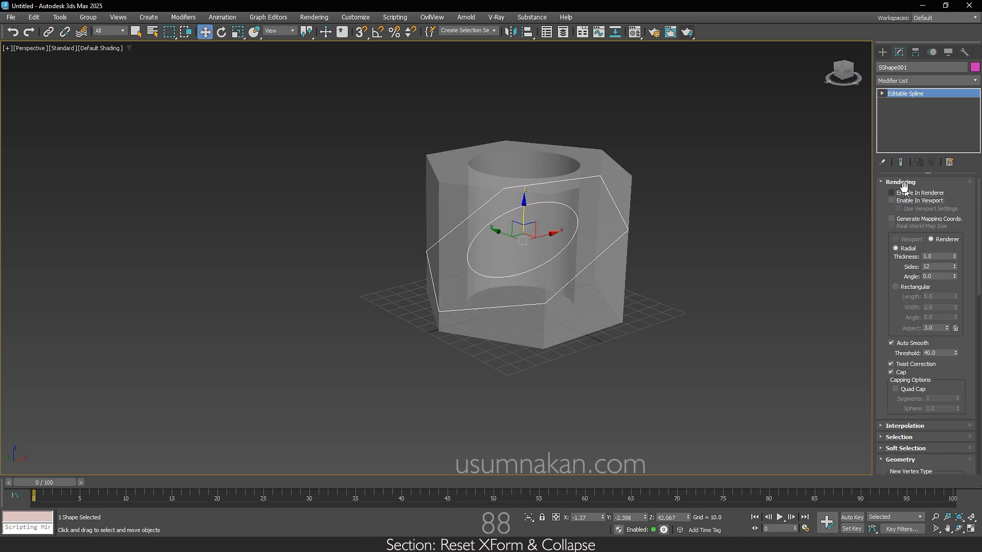
Try an Extrude modifier on the tilted section spline and view the extrusion direction from the side
click(906, 183)
click(920, 80)
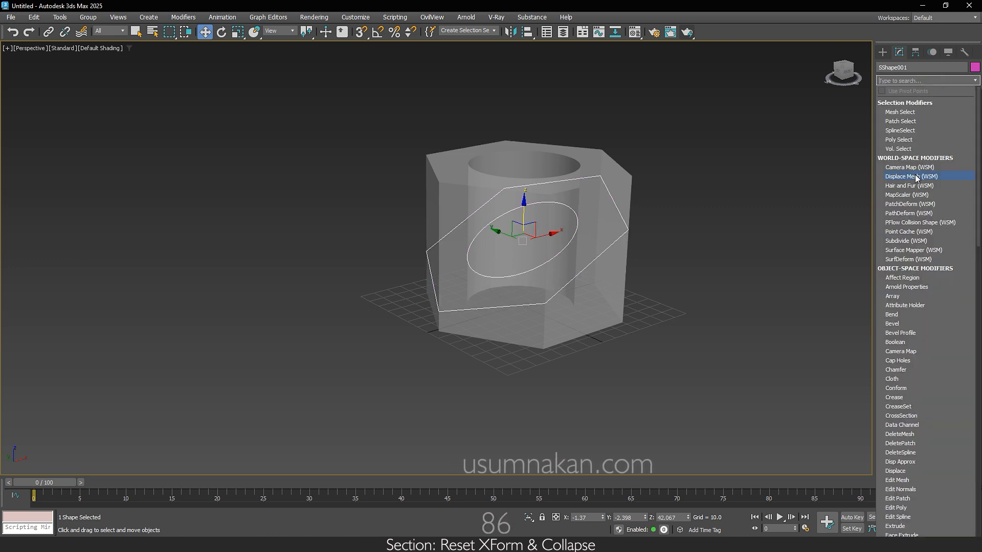
text(ex)
click(974, 103)
alt+middle_drag(664, 369, 586, 339)
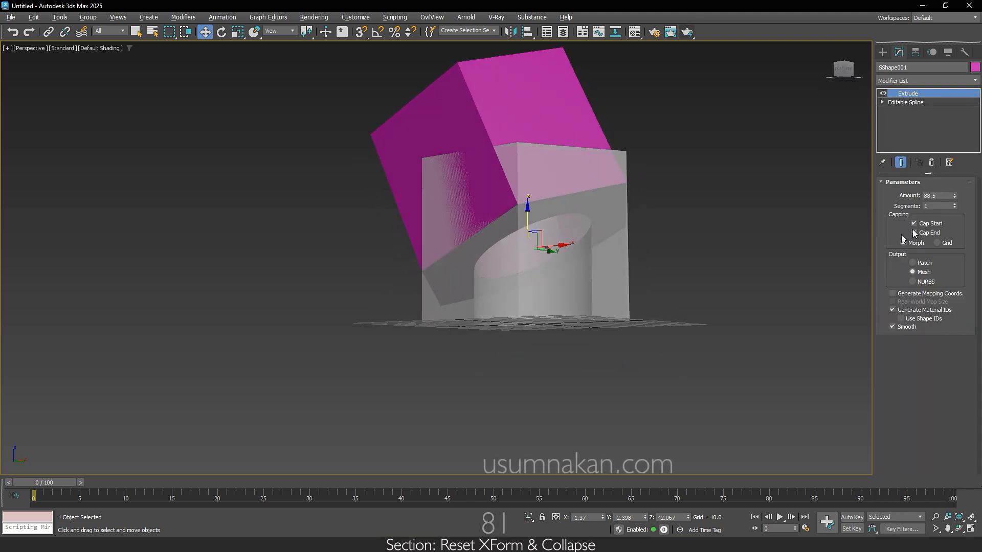
Set the trial extrusion amount to 11.0 and remove the Extrude modifier from the section spline
right_click(954, 196)
mouse_move(700, 327)
alt+middle_down()
mouse_move(711, 323)
mouse_move(740, 349)
mouse_move(758, 322)
mouse_move(692, 324)
alt+middle_up()
drag(954, 199, 915, 184)
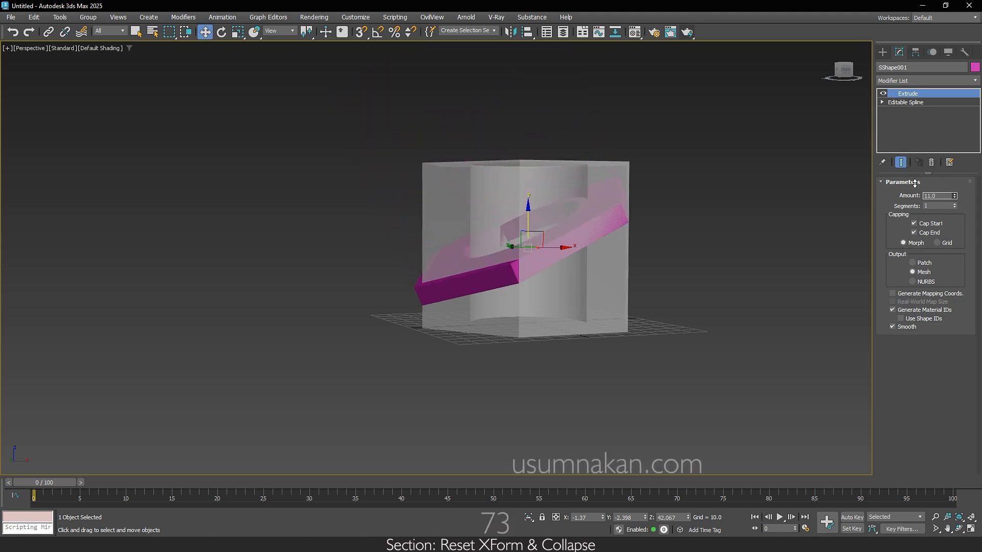
click(932, 164)
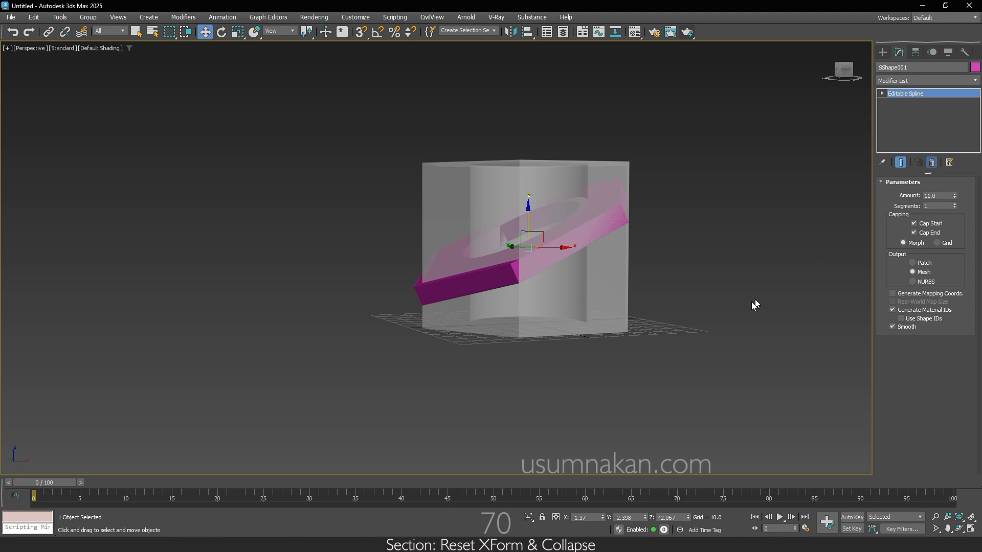
alt+middle_drag(692, 344, 698, 363)
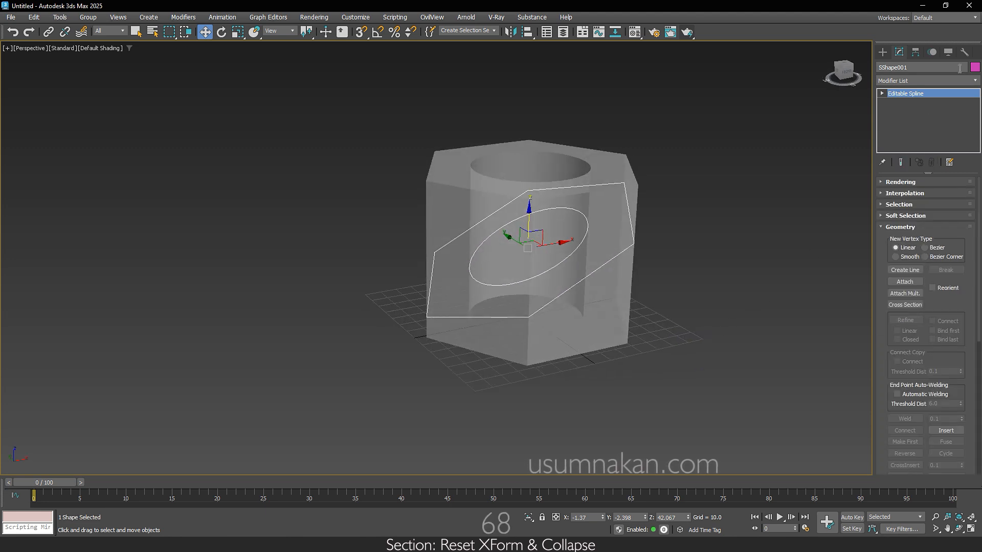
Reset the section spline's transform with the Reset XForm utility
click(965, 53)
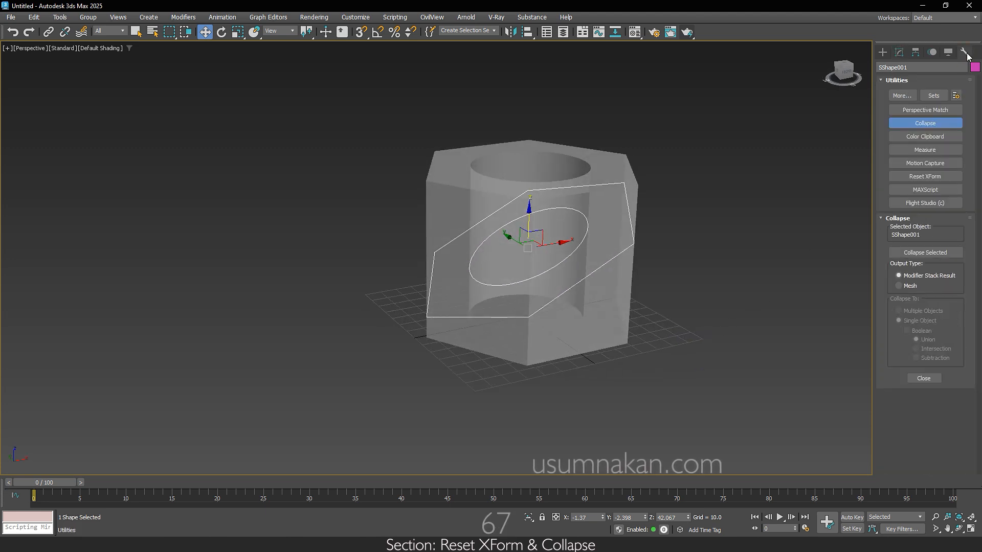
click(915, 219)
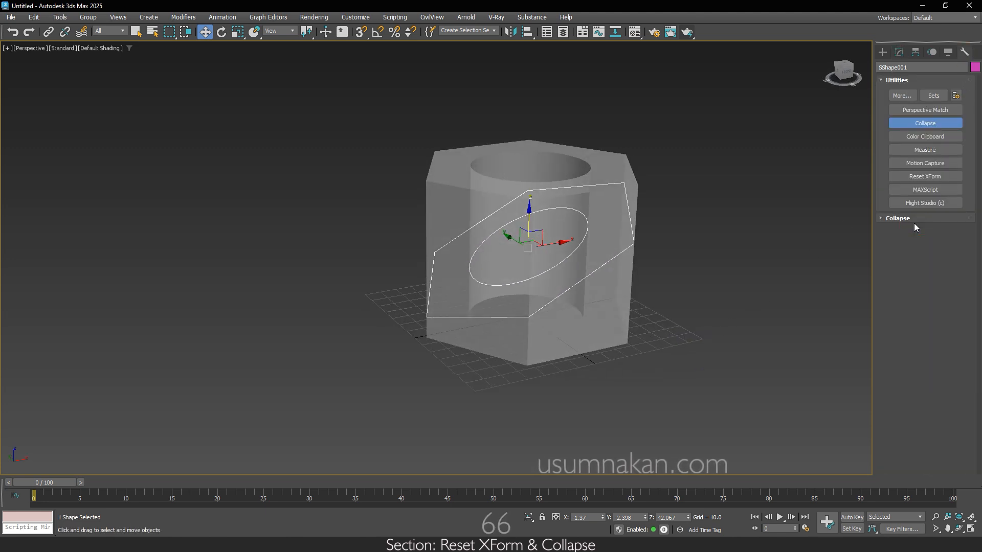
click(957, 178)
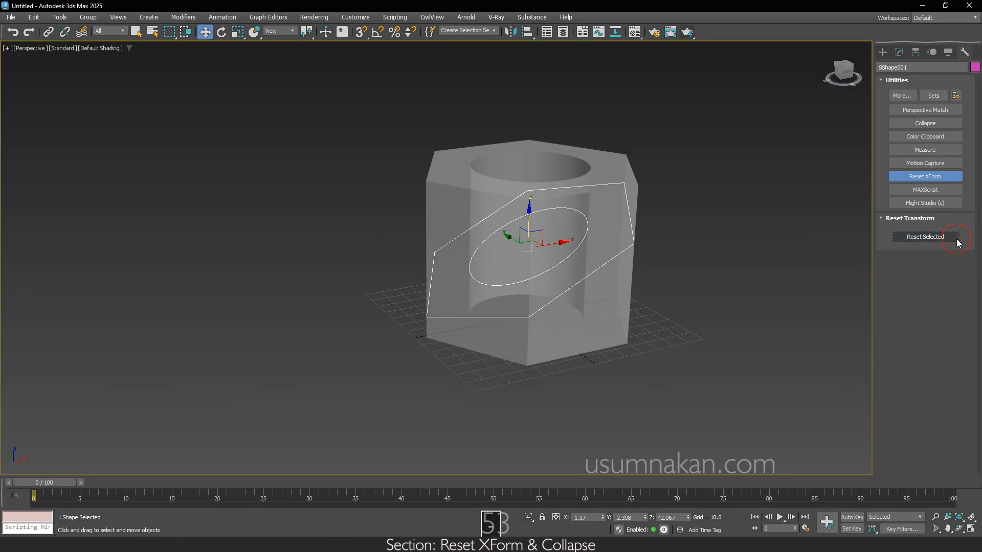
click(956, 238)
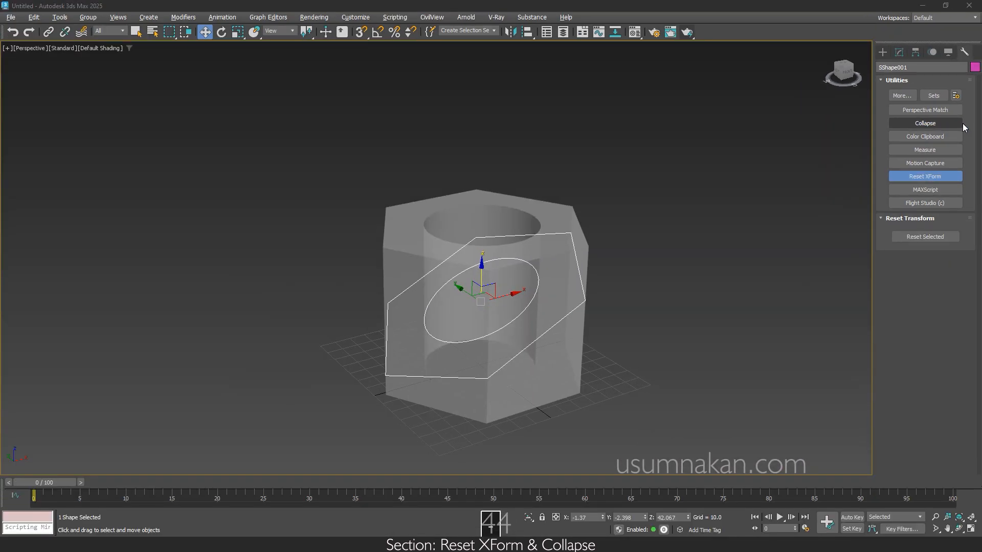
Collapse the section spline's stack with the Collapse utility, using Modifier Stack Result as the output type
click(959, 128)
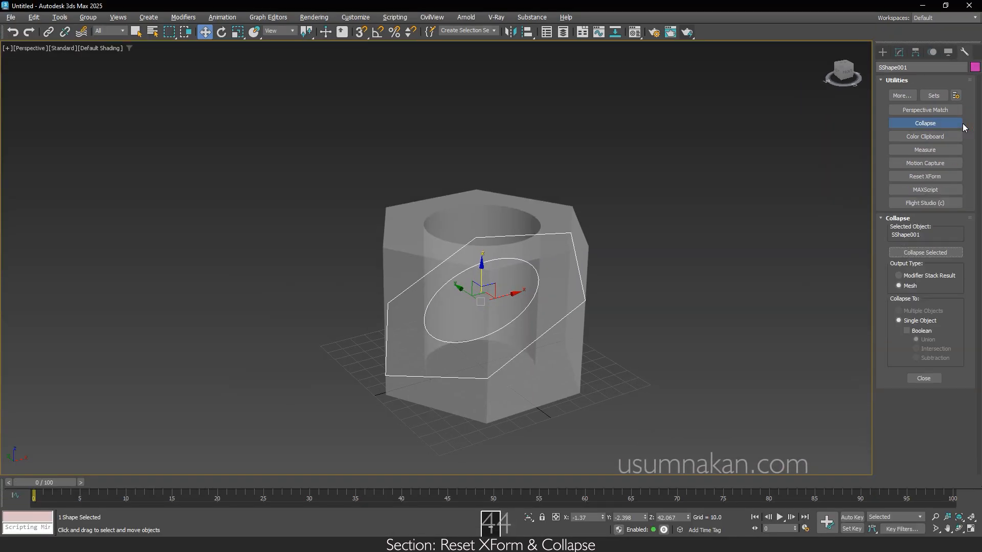
click(957, 276)
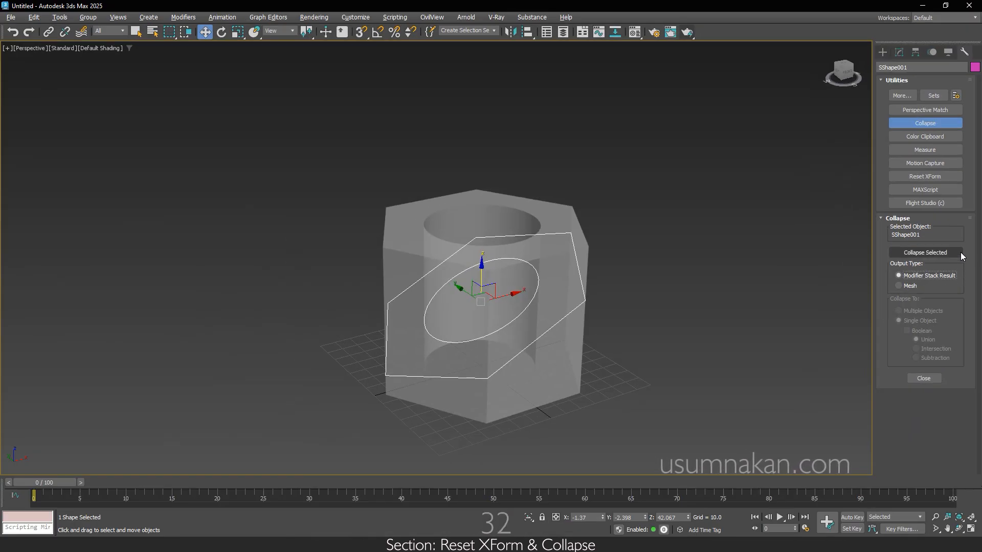
click(960, 253)
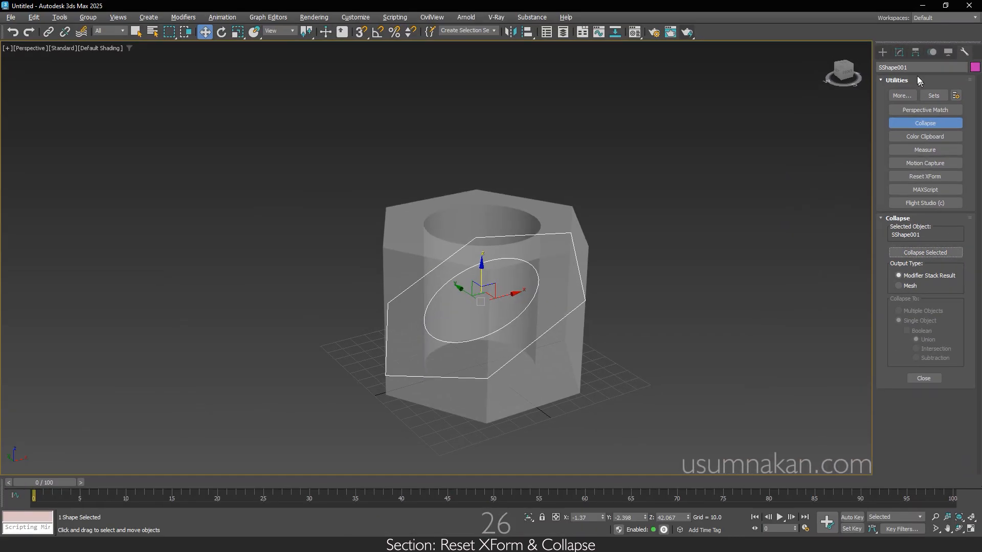
Add an Extrude modifier to the collapsed section spline
click(899, 51)
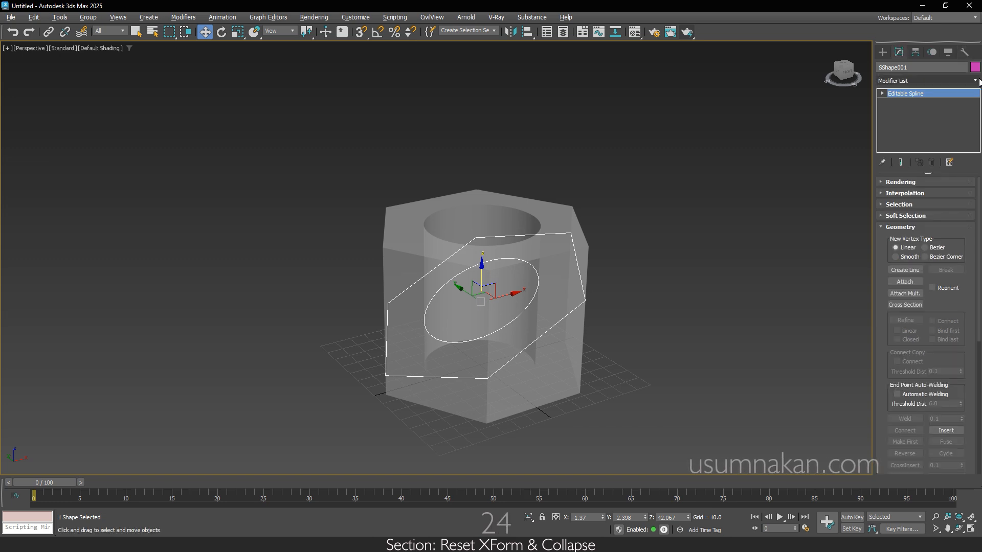
click(974, 81)
text(e)
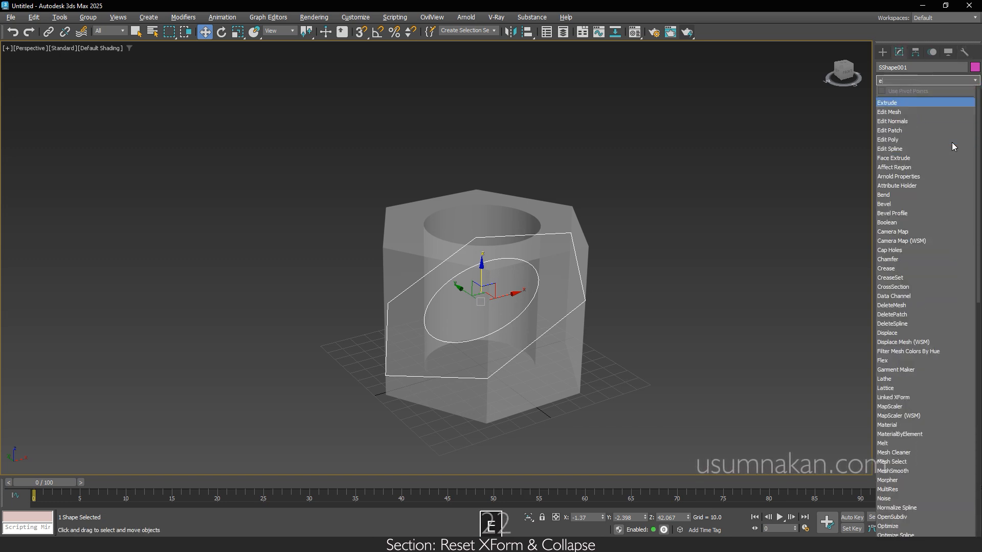
click(958, 103)
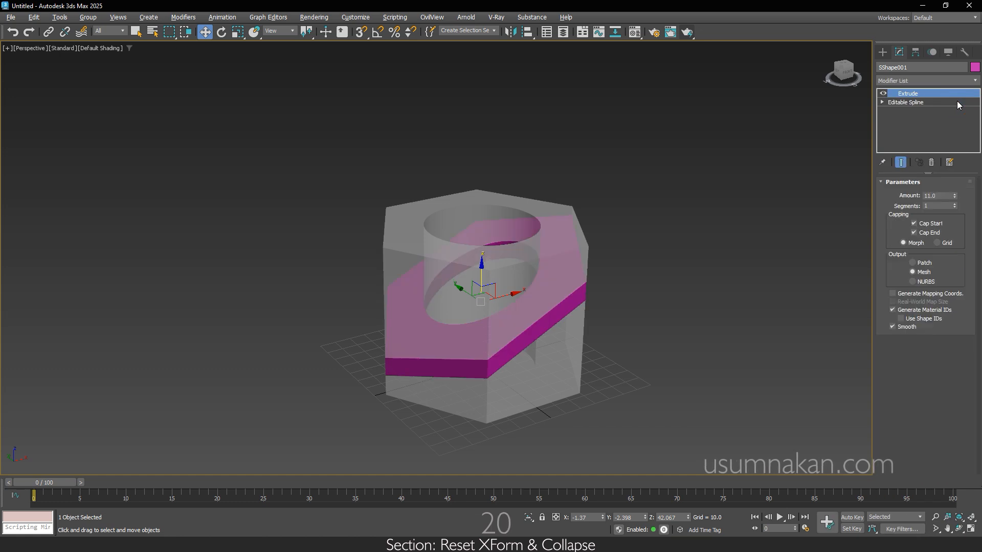
Zero the section spline's extrusion amount, raise it to 125.5, and view the vertical extrusion from the side
right_click(954, 199)
alt+middle_drag(705, 320, 677, 362)
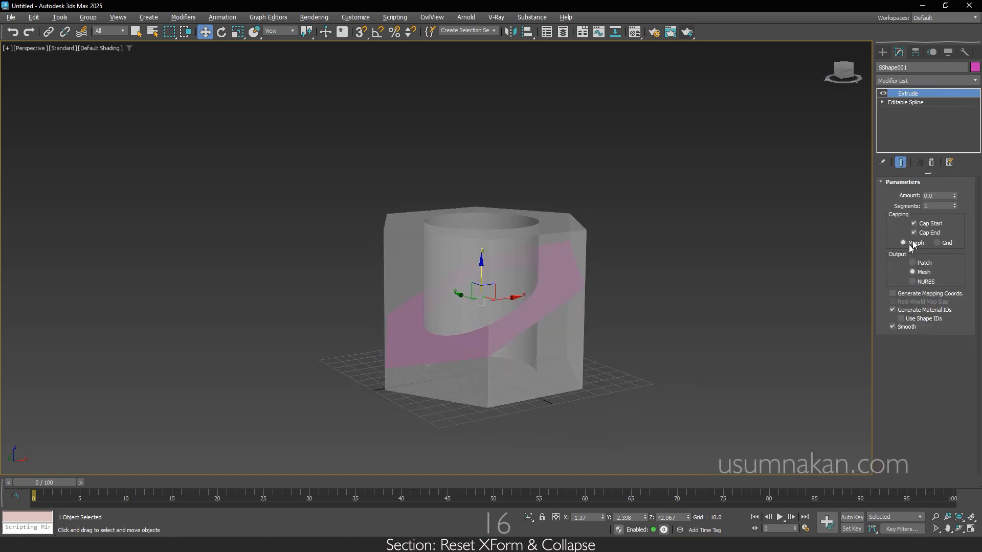
drag(954, 199, 938, 72)
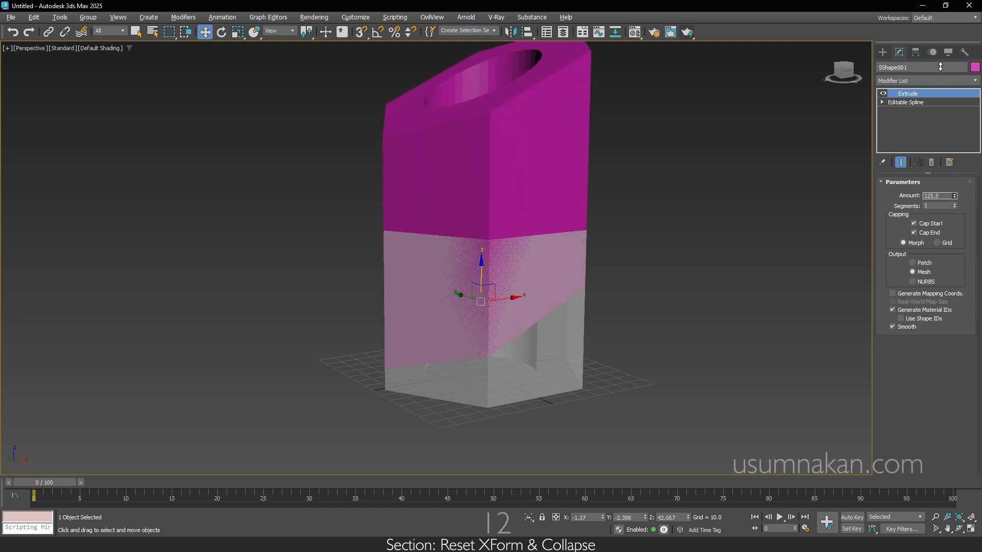
alt+middle_drag(708, 293, 659, 303)
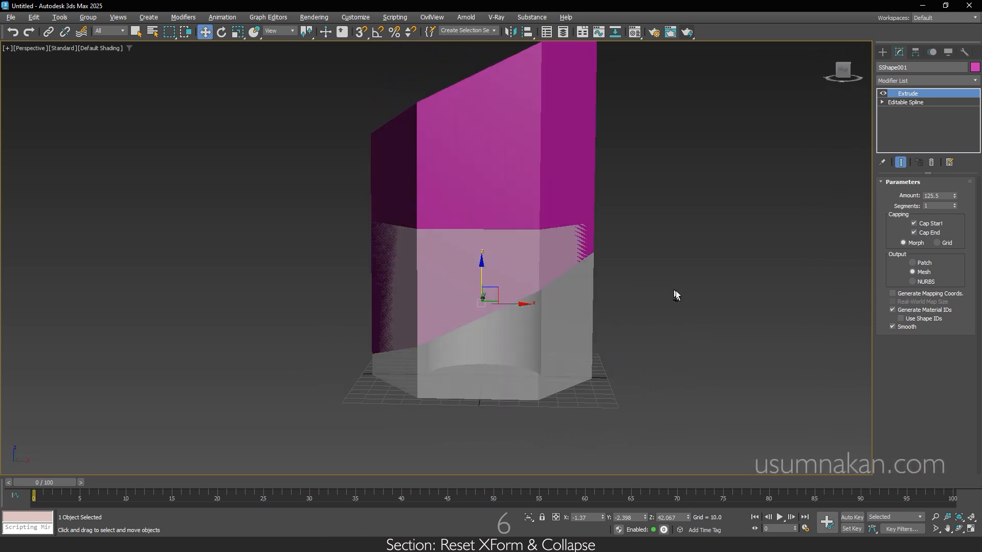